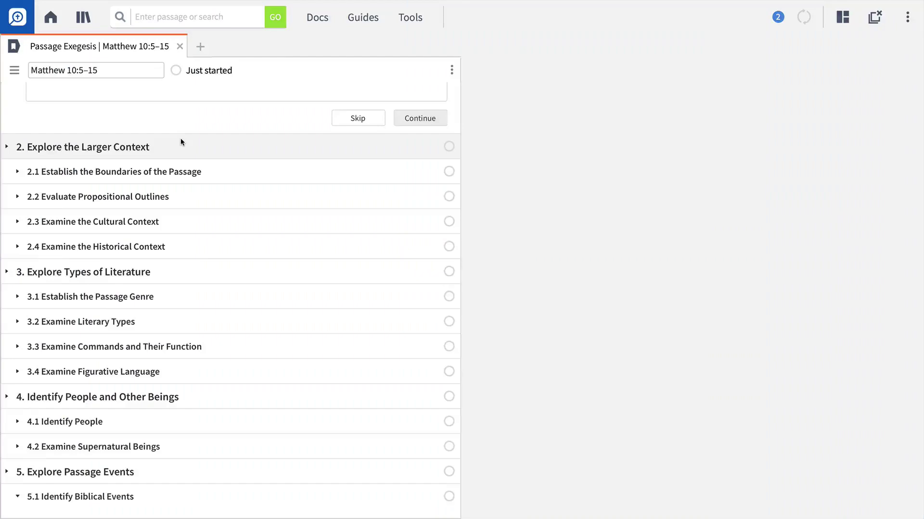
Step: Note 'Appears in all three synoptics' as an observation under 5.1 Identify Biblical Events
scroll(180, 141, "down", 5)
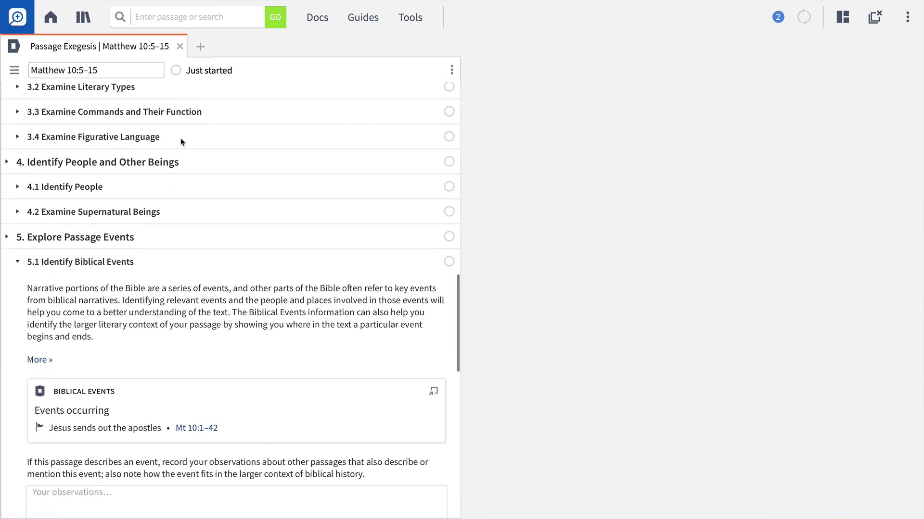
scroll(181, 140, "down", 3)
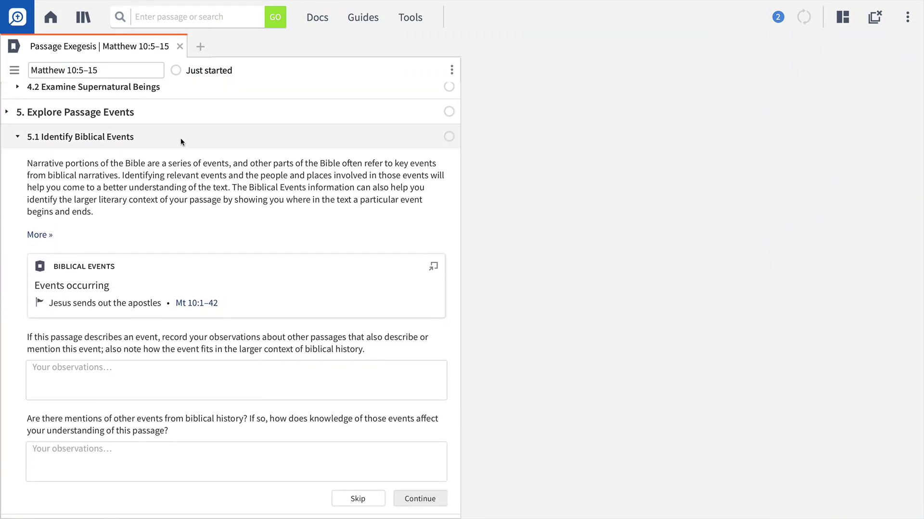
left_click(63, 366)
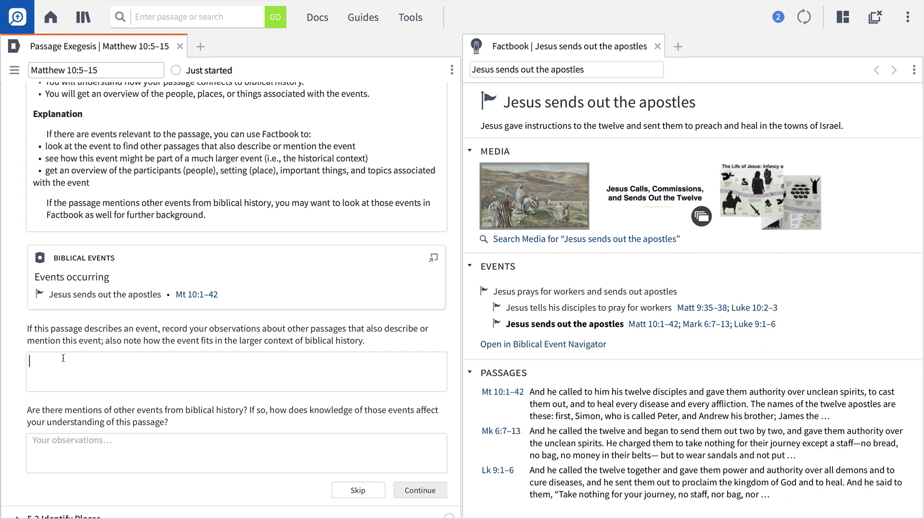
type("Appears in al")
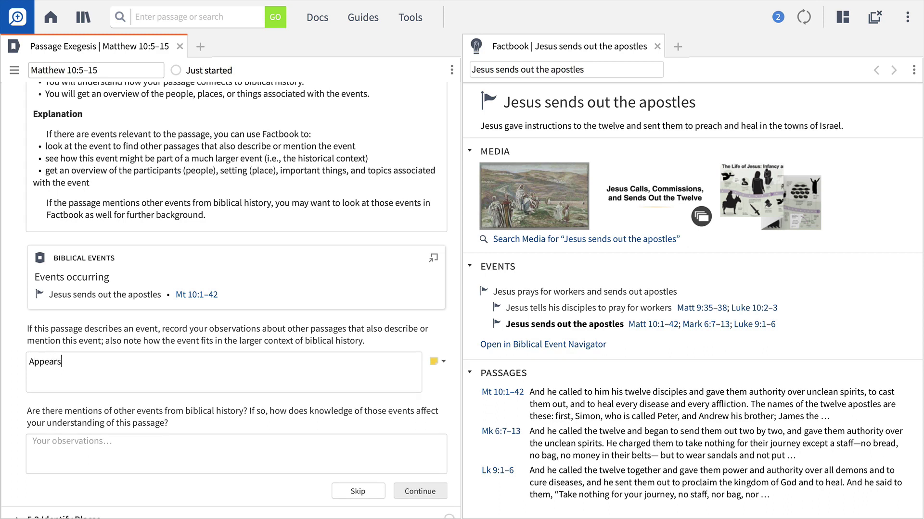
type("l three synoptics")
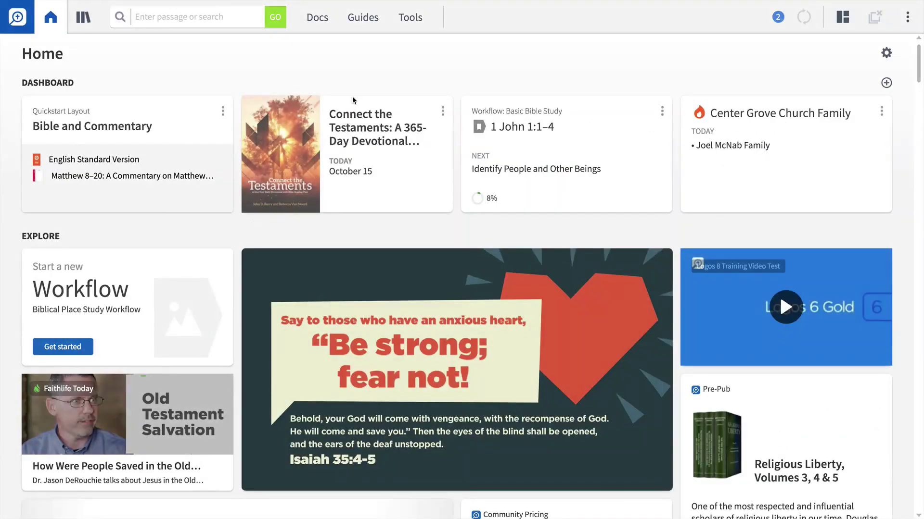
Step: Open the Guides menu and scroll down to the Workflows list
left_click(361, 19)
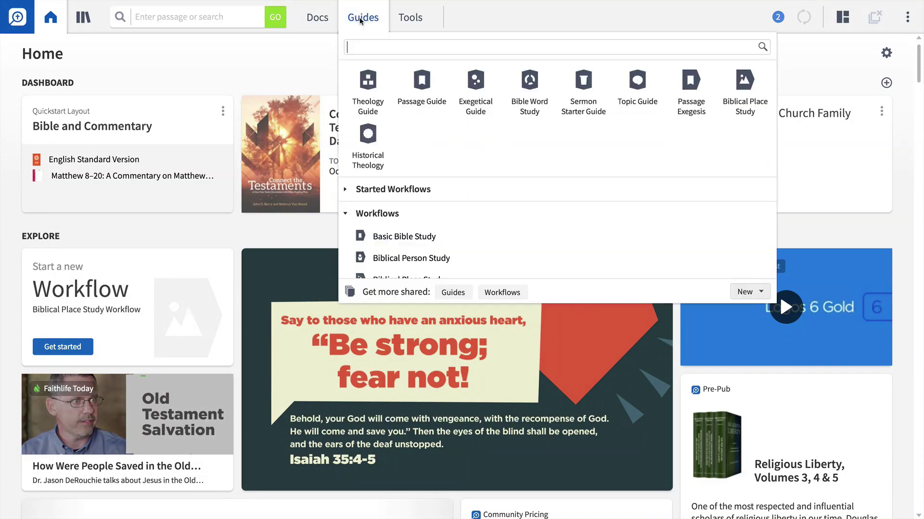
scroll(368, 129, "down", 1)
scroll(367, 128, "down", 2)
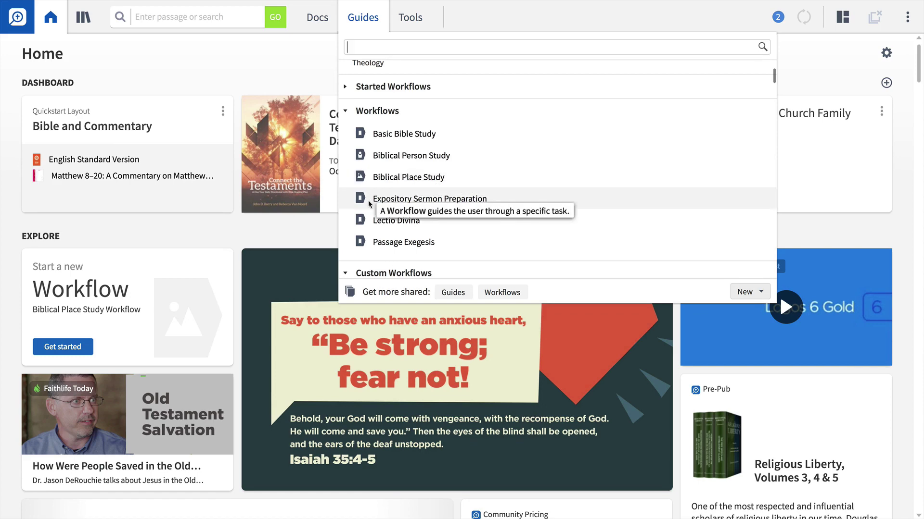
Step: Start a Passage Exegesis workflow for the reference Matt 10:5-15
left_click(371, 239)
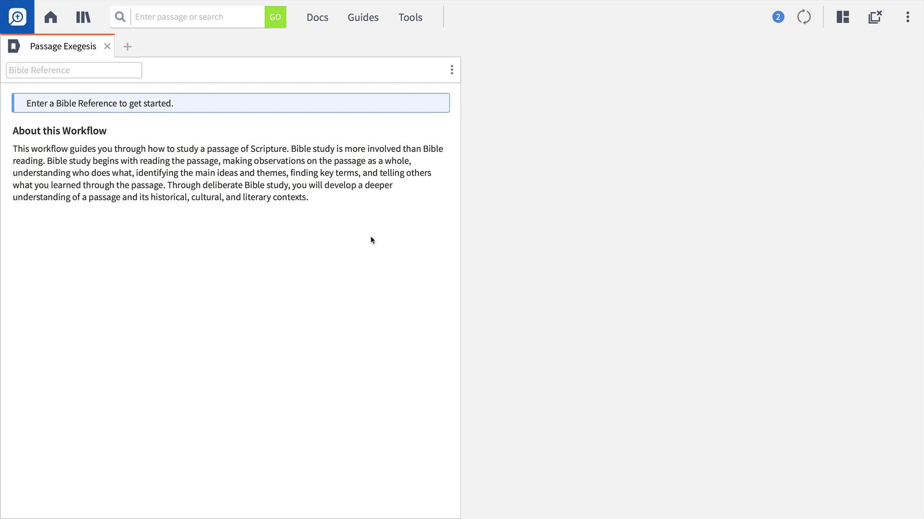
left_click(126, 72)
type("Matt ")
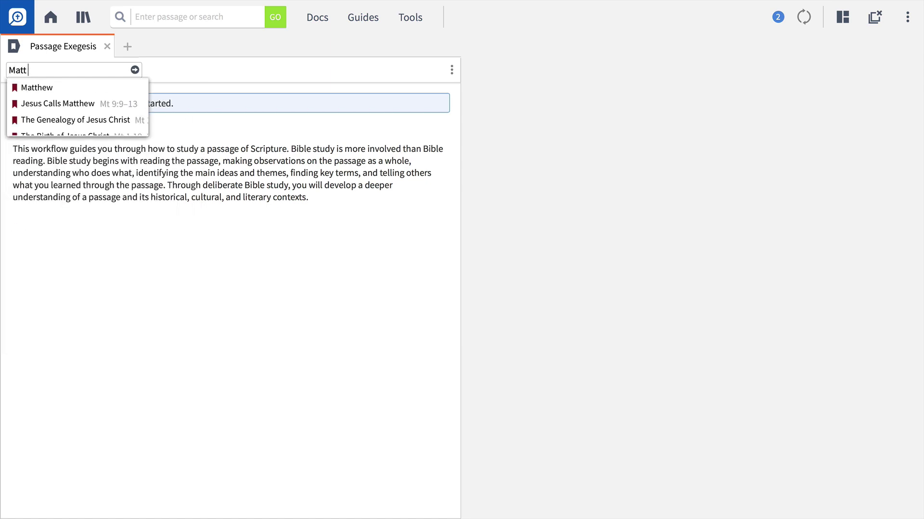
type("10:5-15")
key("Return")
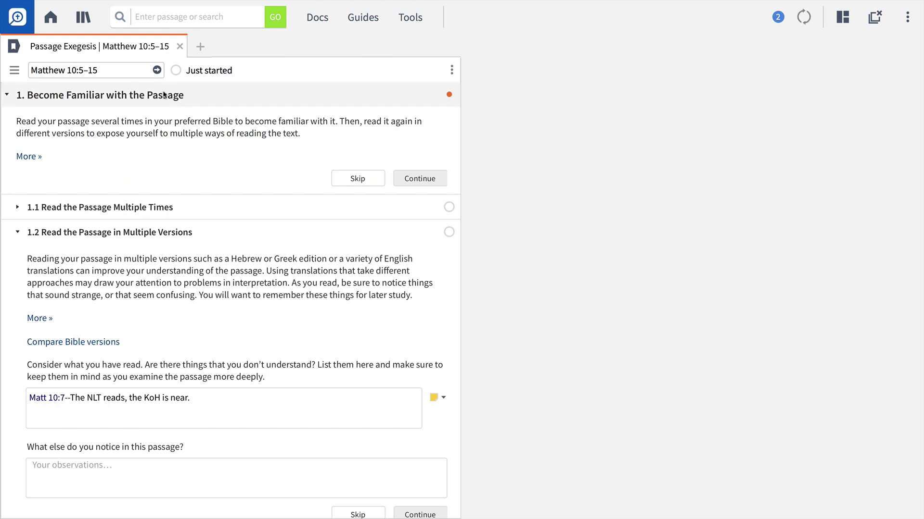
Step: Expand 1.1 Read the Passage Multiple Times, then move down to 5.1 Identify Biblical Events
scroll(181, 139, "down", 3)
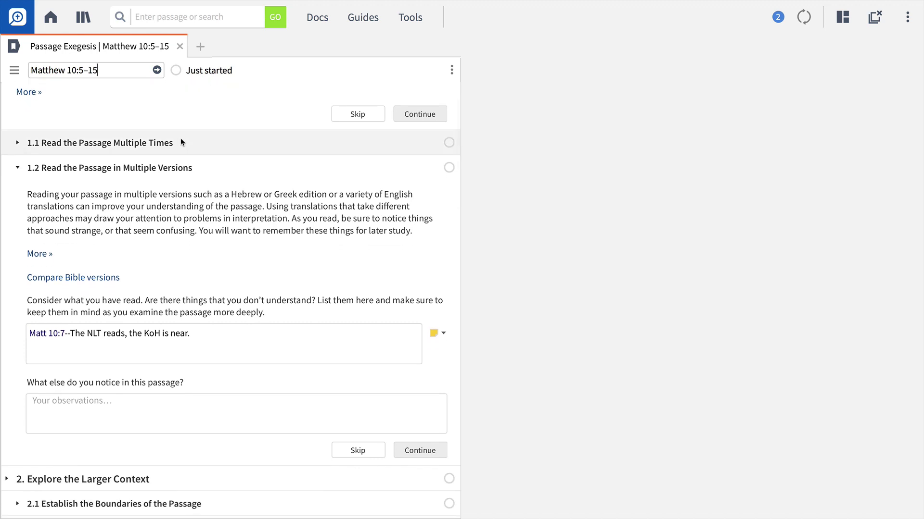
left_click(180, 140)
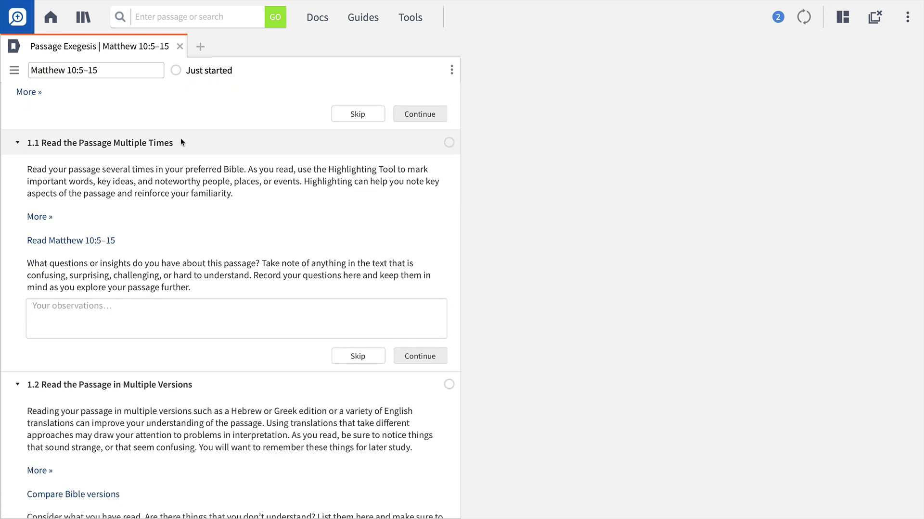
scroll(181, 140, "down", 5)
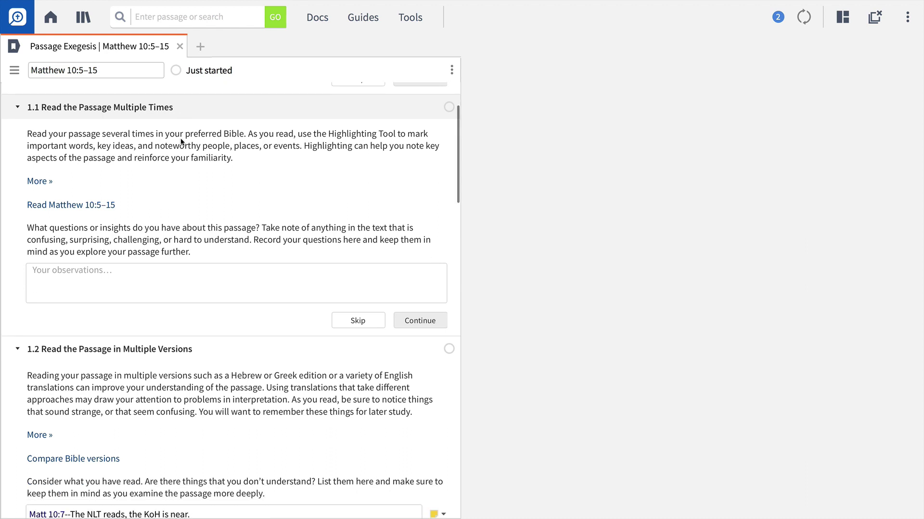
scroll(180, 139, "down", 6)
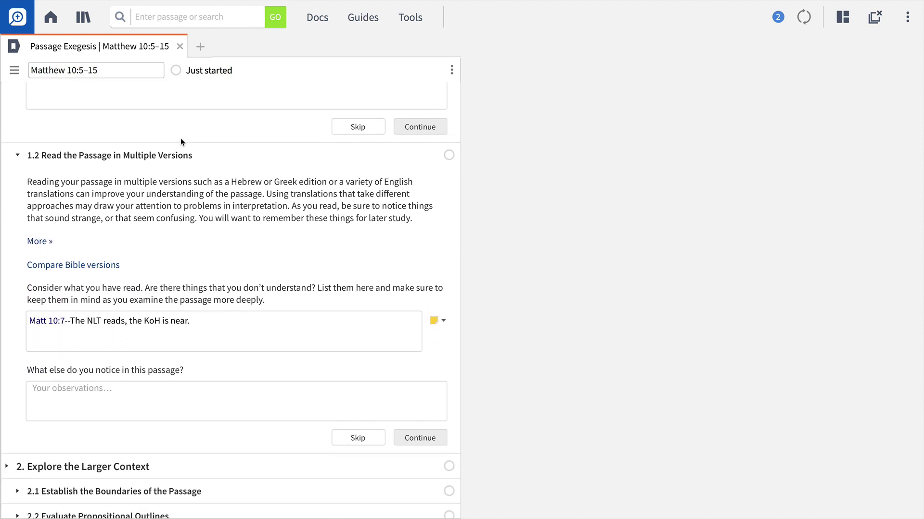
scroll(180, 138, "down", 10)
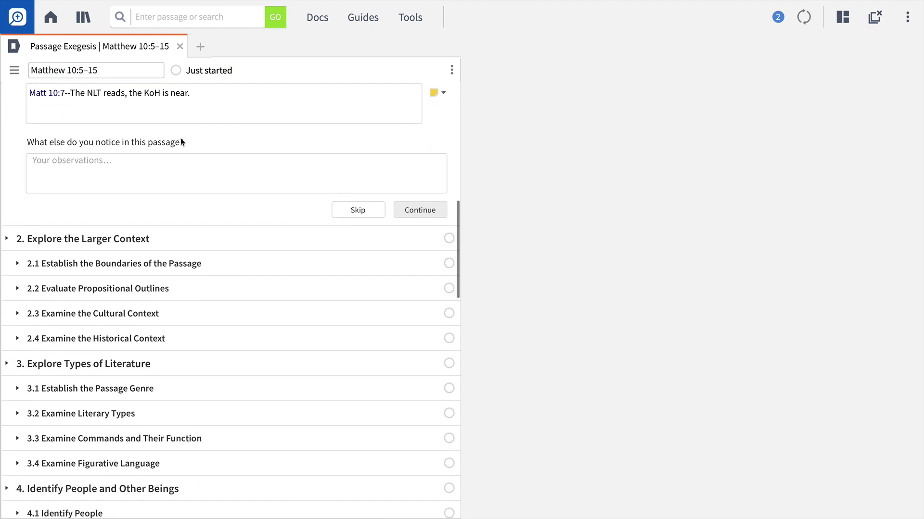
scroll(181, 138, "down", 4)
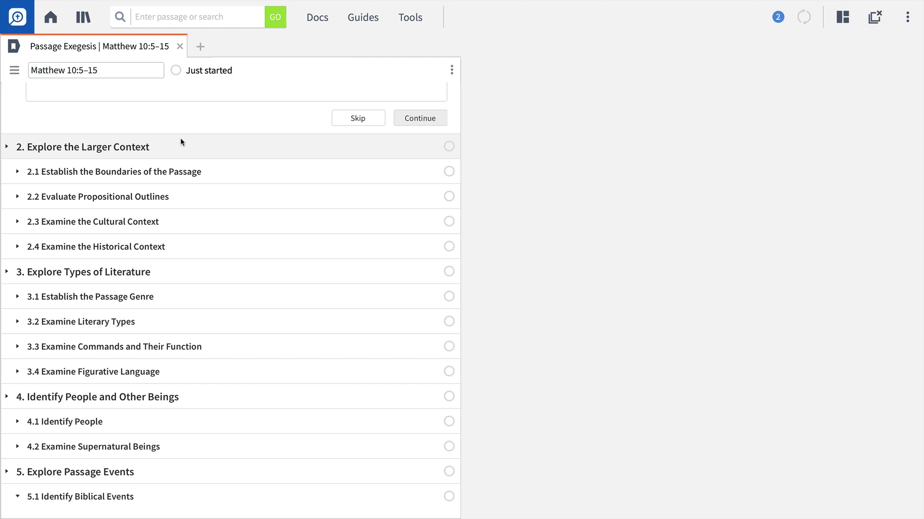
scroll(181, 140, "down", 4)
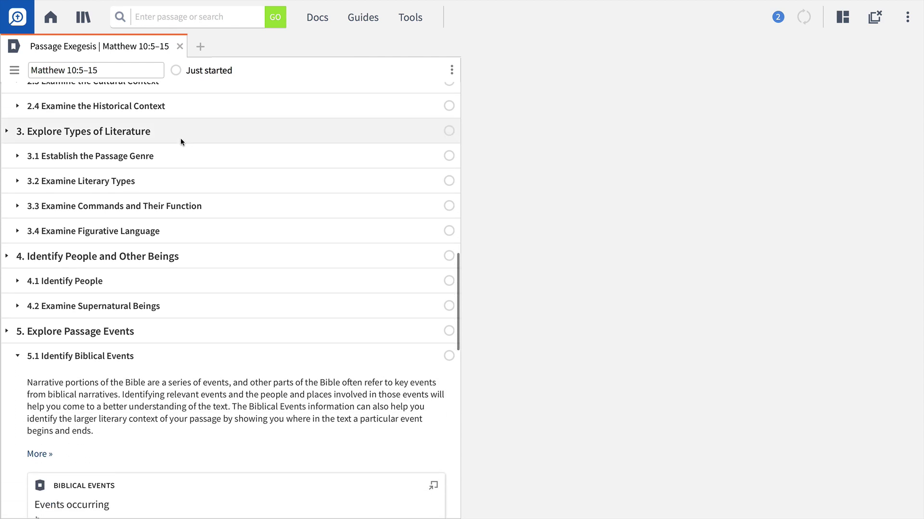
scroll(180, 137, "down", 5)
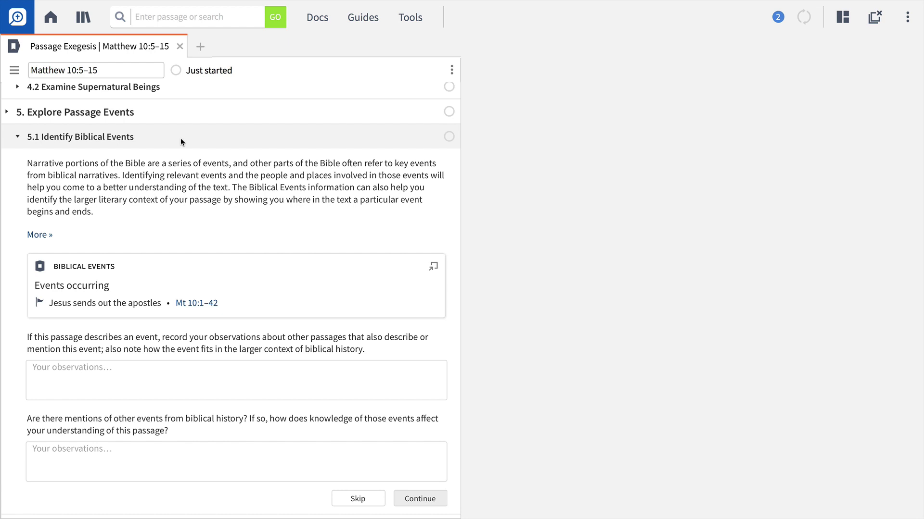
Step: Show the Desired Outcomes and Explanation for 5.1 and reach the Biblical Events card
left_click(30, 240)
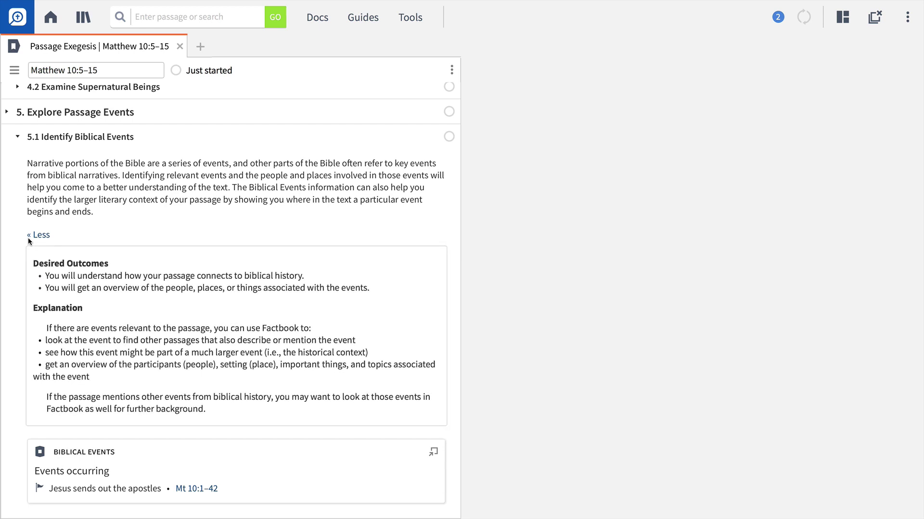
scroll(28, 237, "down", 3)
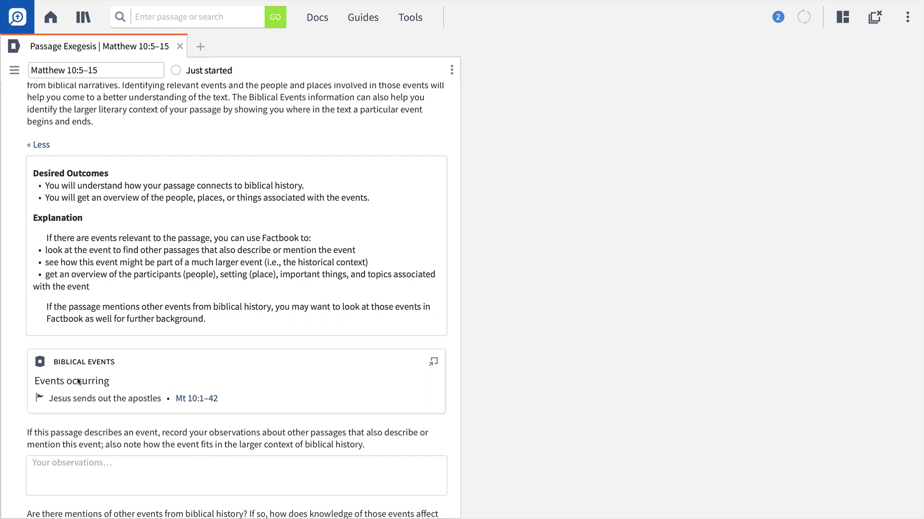
Step: Open 'Jesus sends out the apostles' in Factbook and note 'Appears in all three synoptics'
left_click(53, 399)
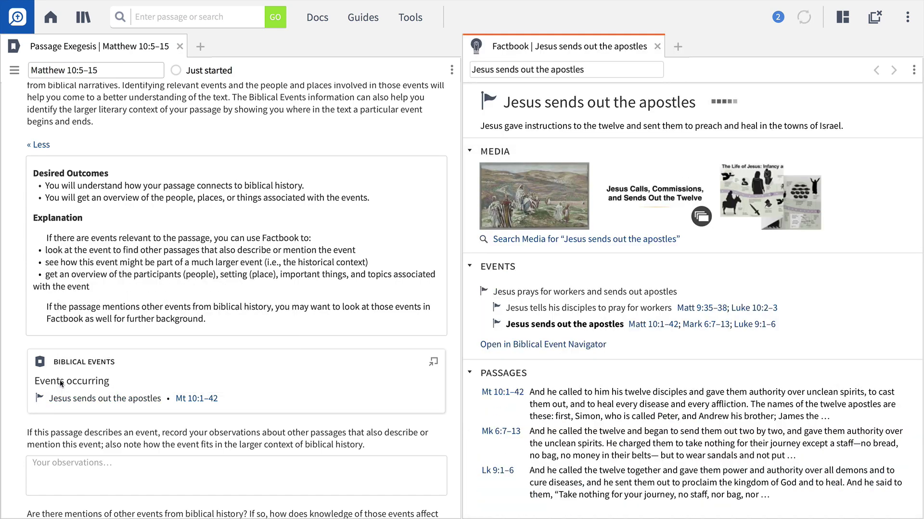
scroll(60, 383, "down", 2)
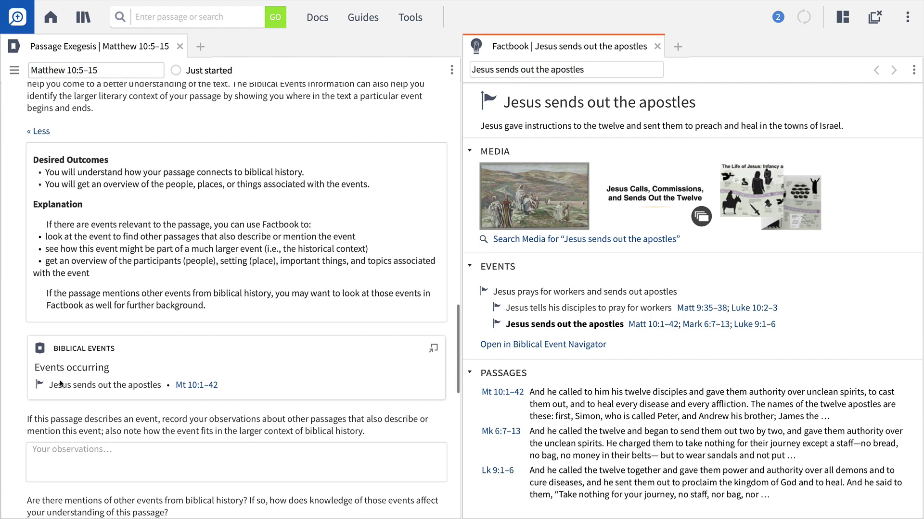
left_click(62, 366)
type("Appears in")
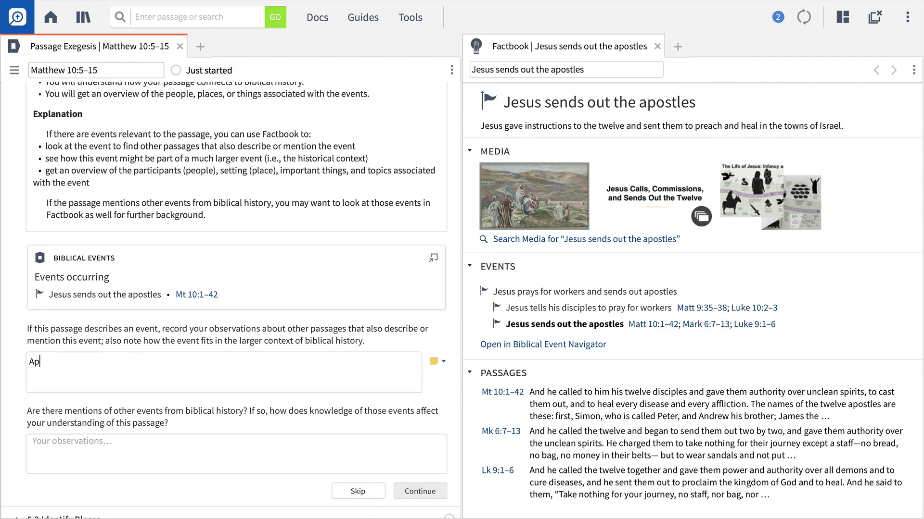
type(" all three synoptics")
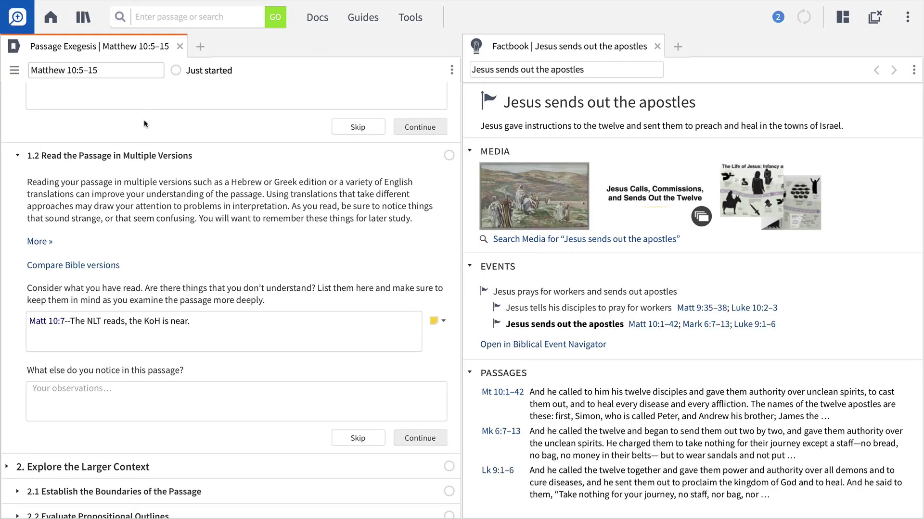
Step: Compare Matthew 10:5–15 in ESV, LEB, NIV, NLT and AV 1873, and check the verse note's options
left_click(108, 265)
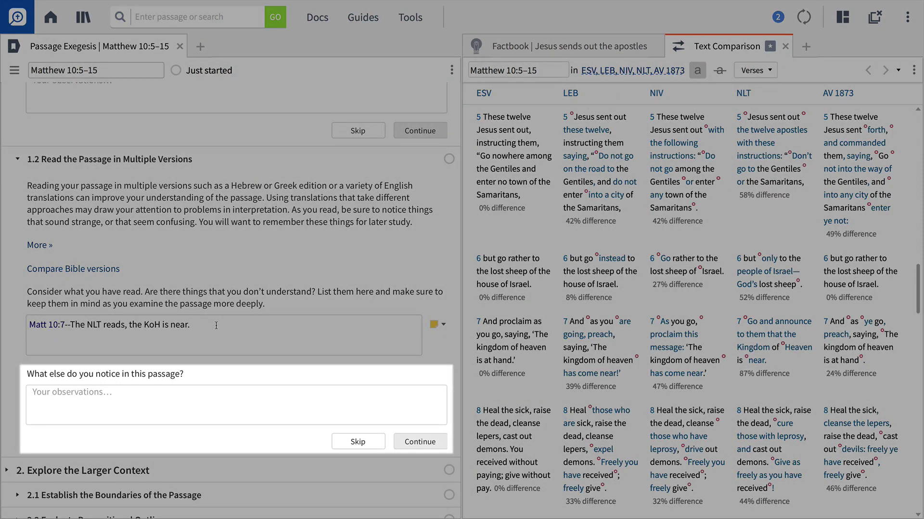
left_click(216, 325)
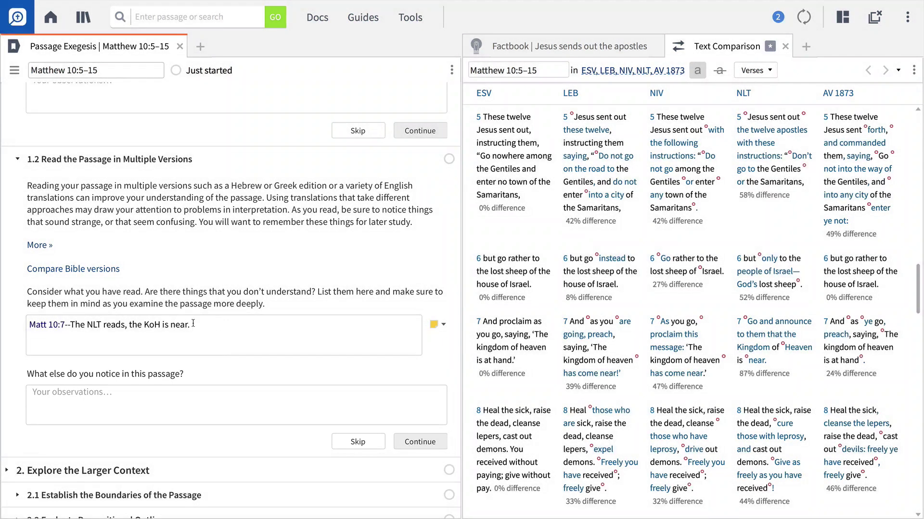
left_click(443, 326)
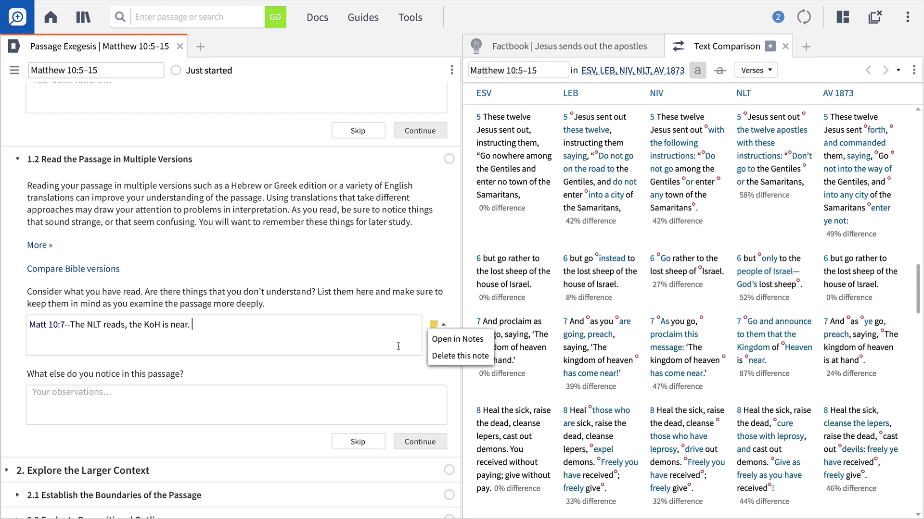
left_click(345, 366)
scroll(345, 369, "down", 5)
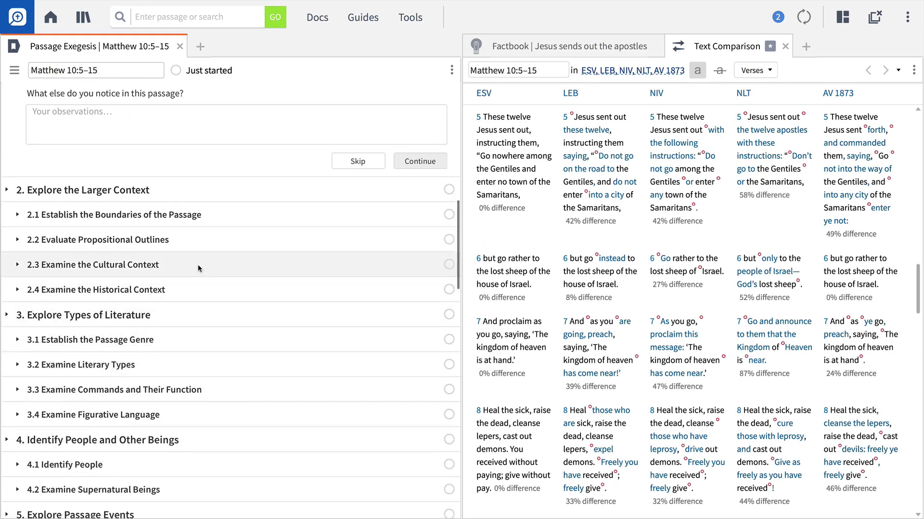
Step: Expand 3.2 Examine Literary Types and 2.3 Examine the Cultural Context to its Cultural Concepts list
left_click(166, 370)
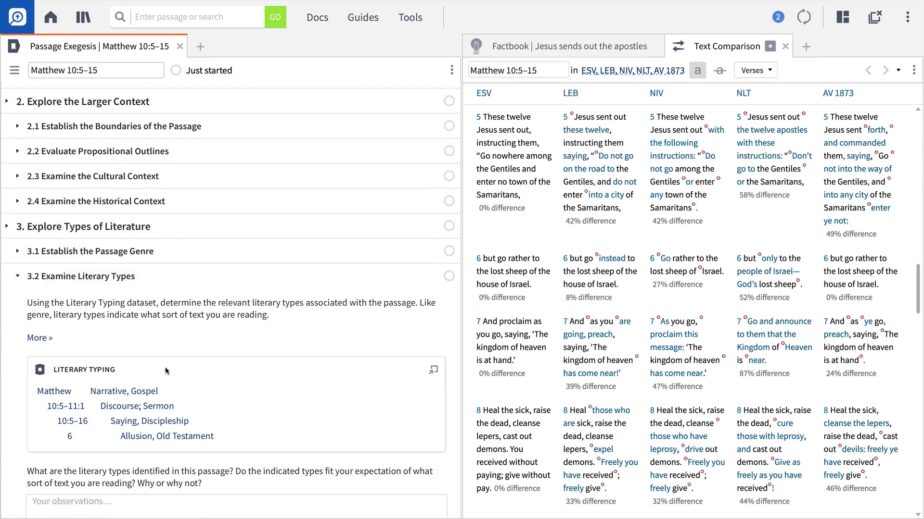
scroll(165, 367, "up", 3)
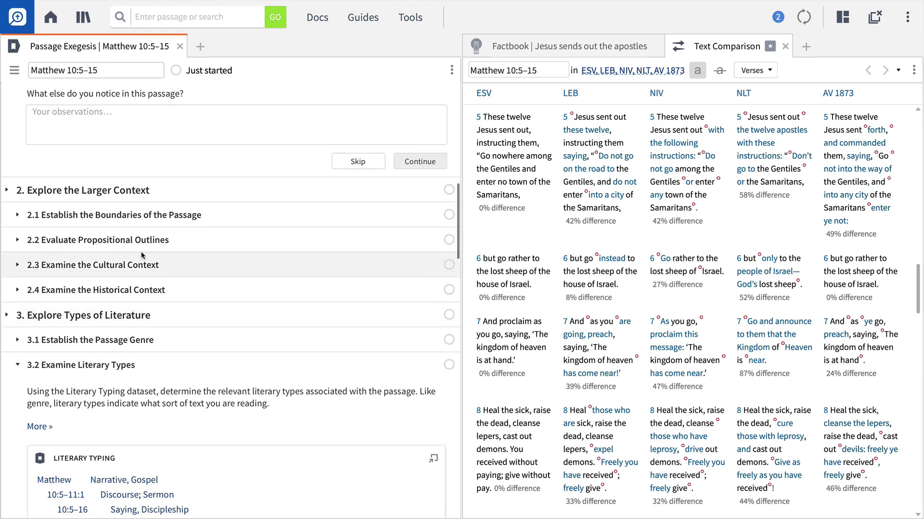
left_click(140, 262)
scroll(146, 278, "down", 4)
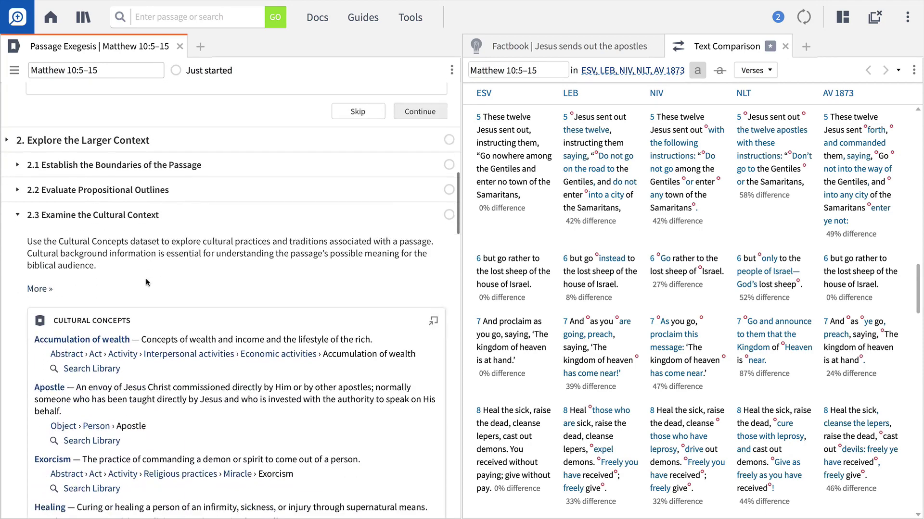
scroll(147, 283, "down", 4)
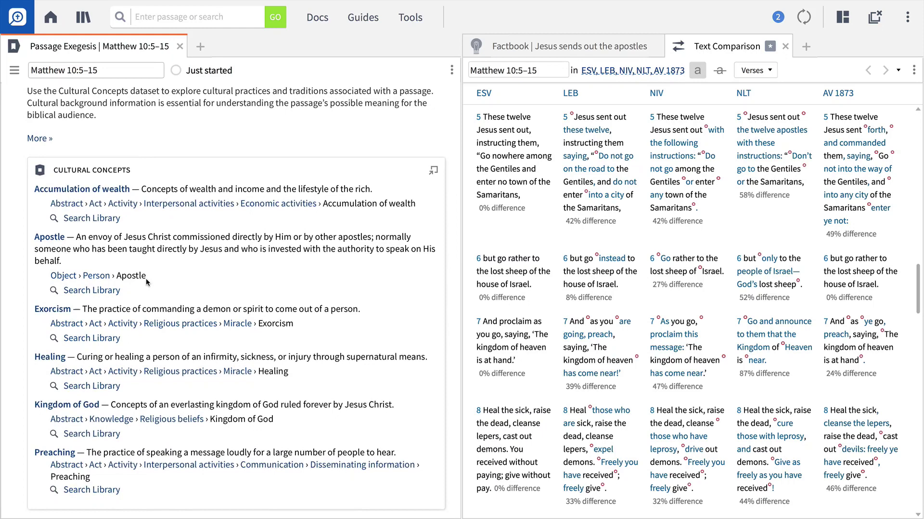
Step: Open the Exorcism article in Factbook and move the workflow down to 4.1 Identify People
left_click(62, 306)
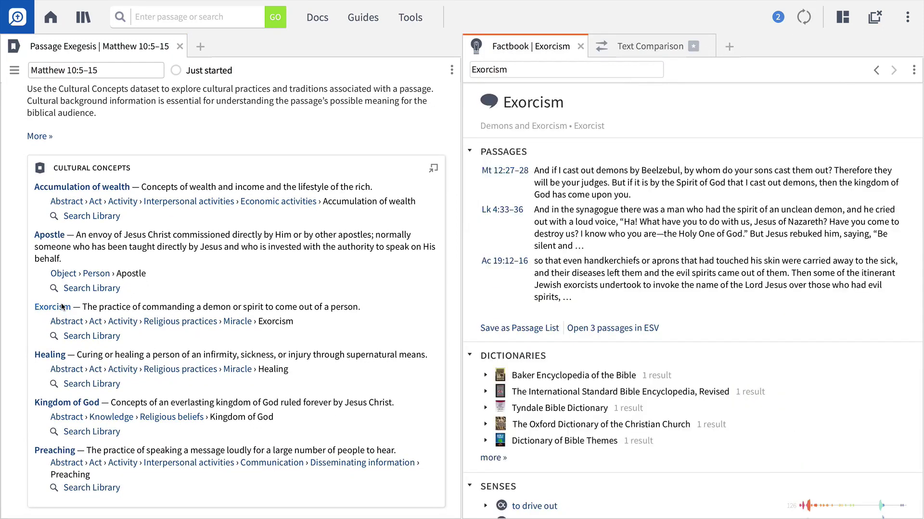
mouse_move(62, 306)
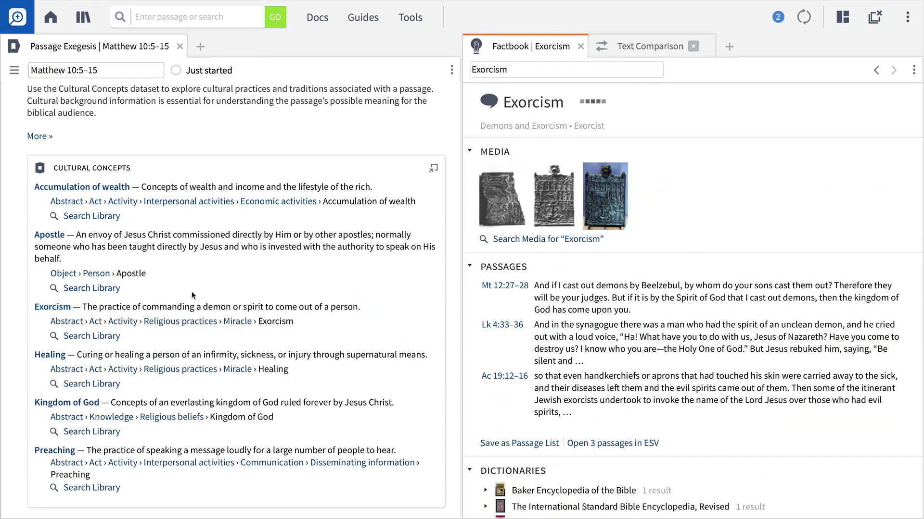
scroll(192, 295, "down", 4)
scroll(192, 294, "down", 15)
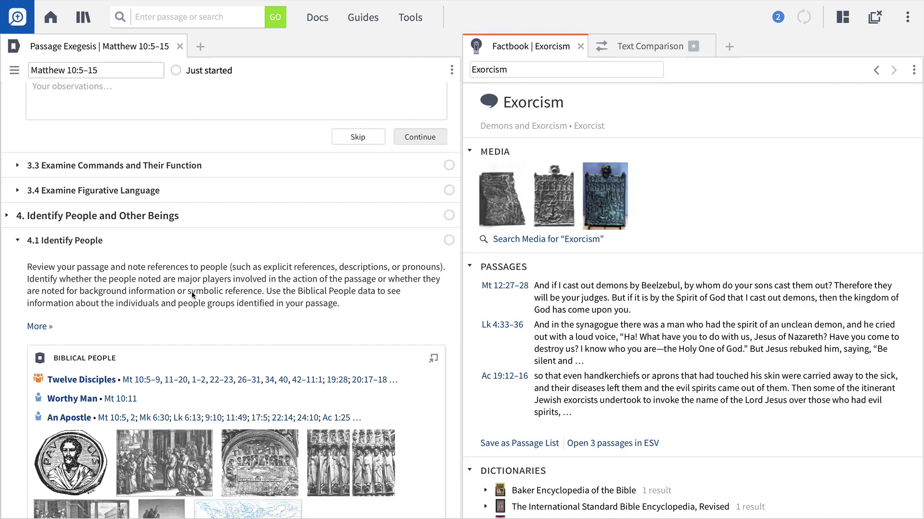
Step: Expand step 11 Share Your Insights and reveal its Desired Outcome and Explanation
scroll(192, 295, "down", 18)
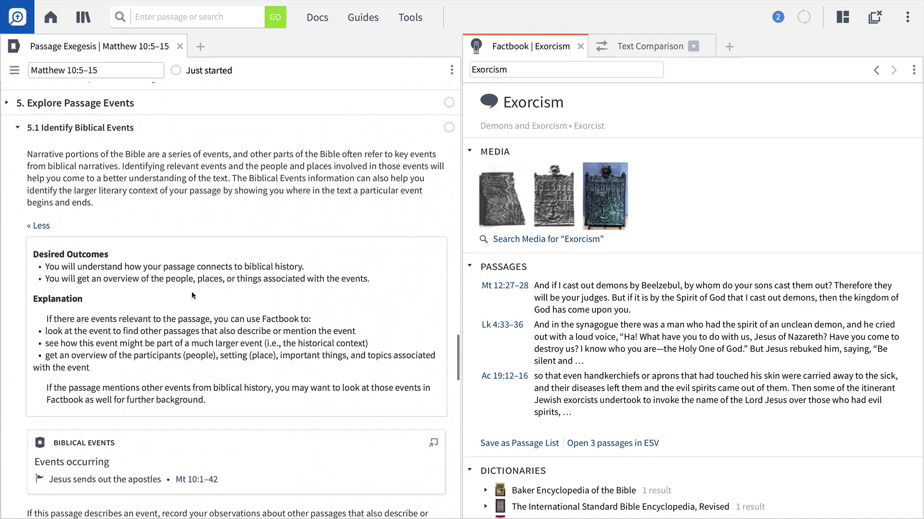
scroll(192, 295, "down", 12)
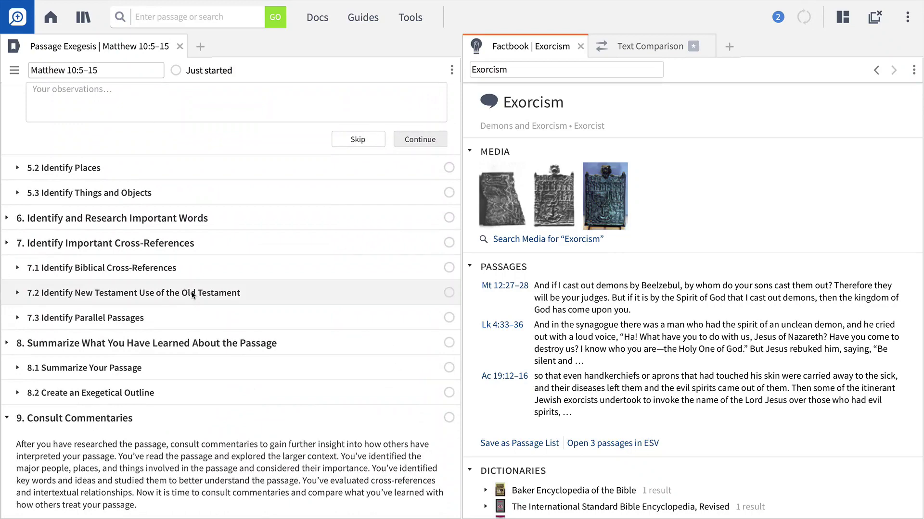
scroll(191, 295, "down", 5)
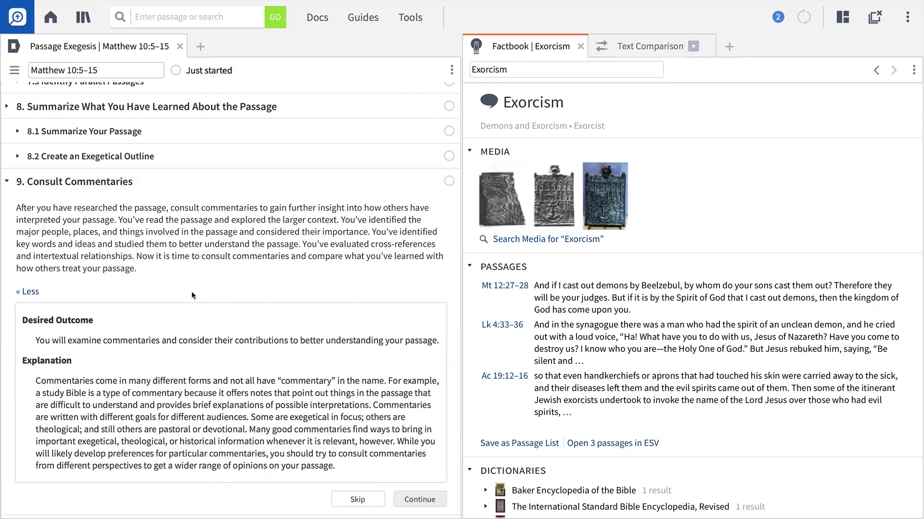
scroll(192, 291, "down", 10)
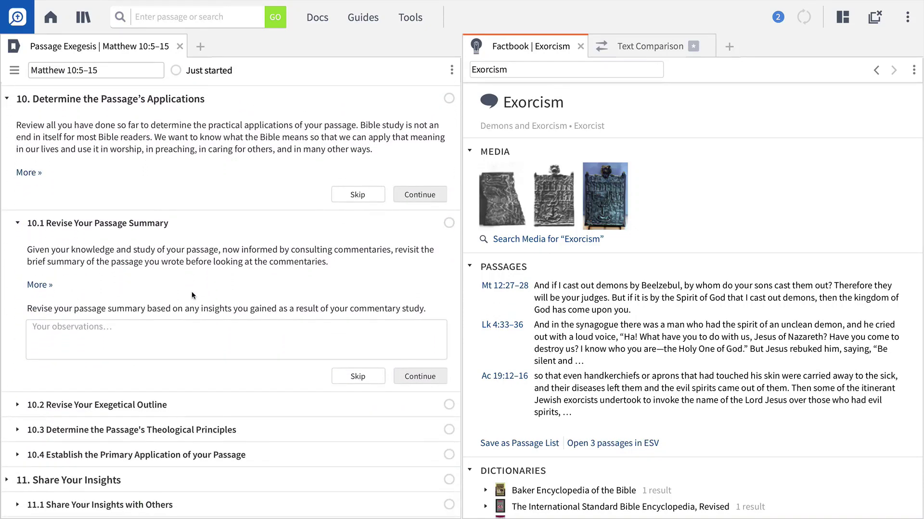
scroll(192, 291, "down", 1)
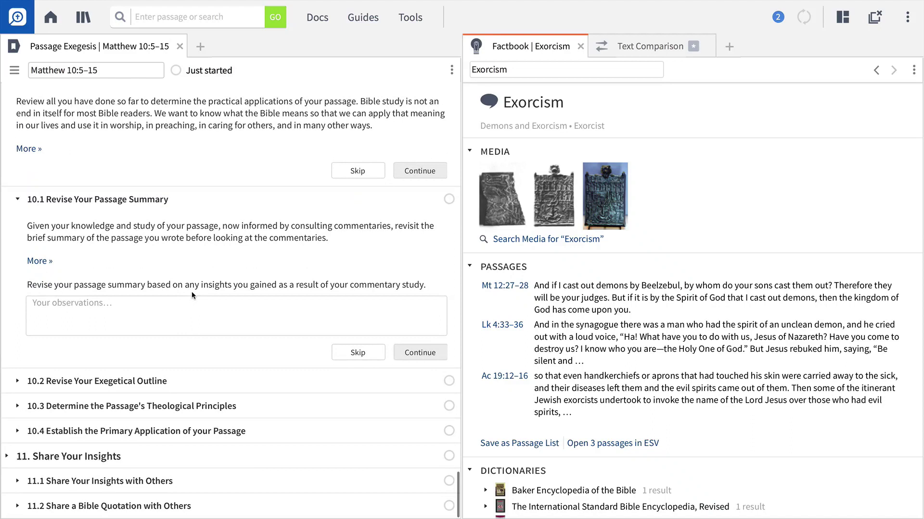
left_click(151, 452)
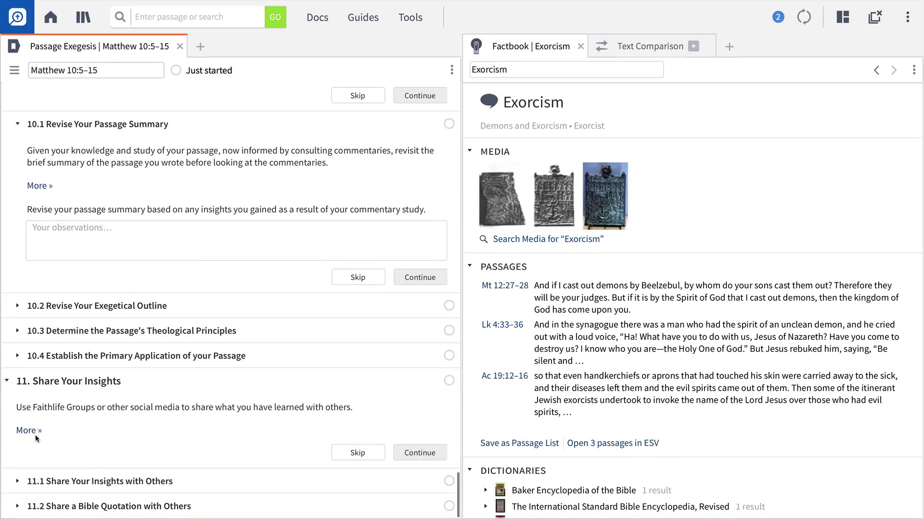
left_click(33, 432)
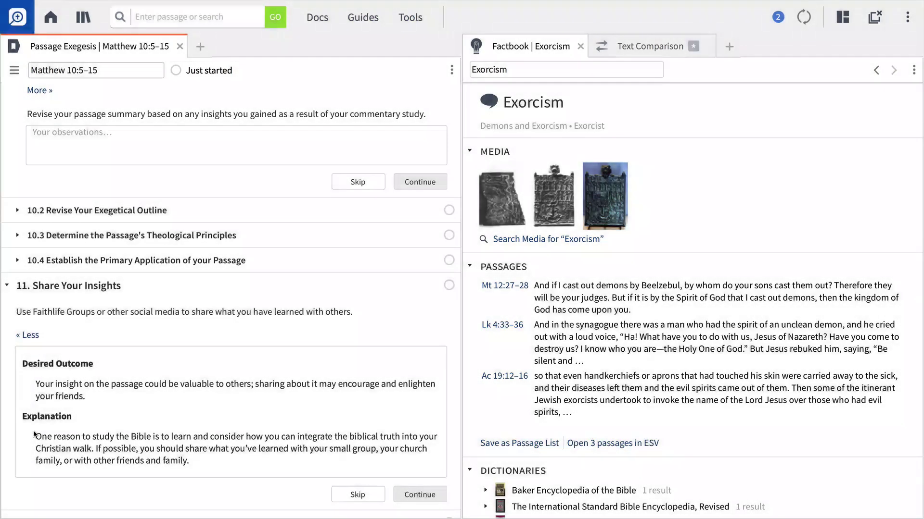
Step: Bring up the Guides menu and scroll through the Started Workflows list
left_click(366, 22)
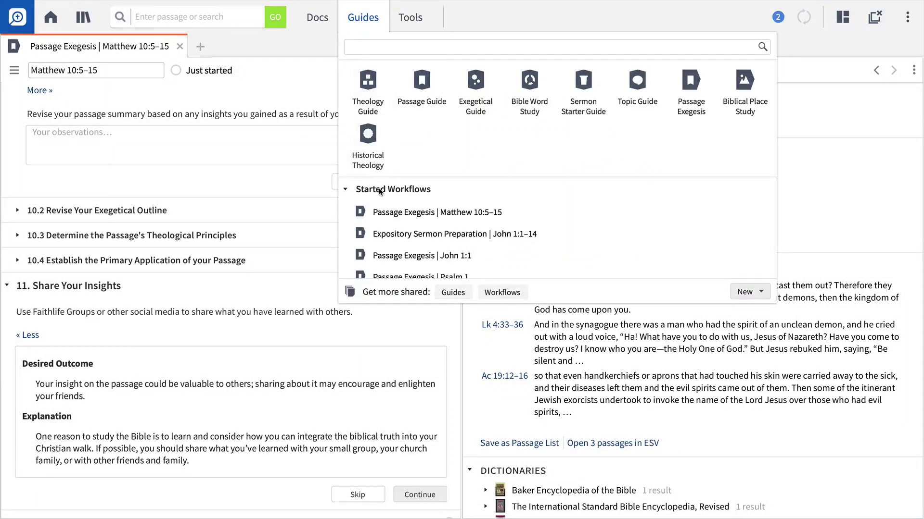
scroll(379, 191, "down", 1)
scroll(379, 192, "down", 2)
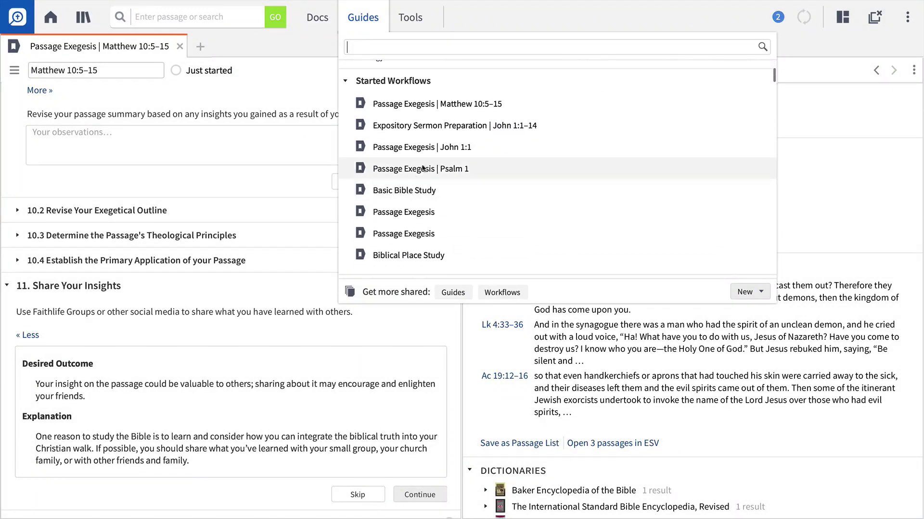